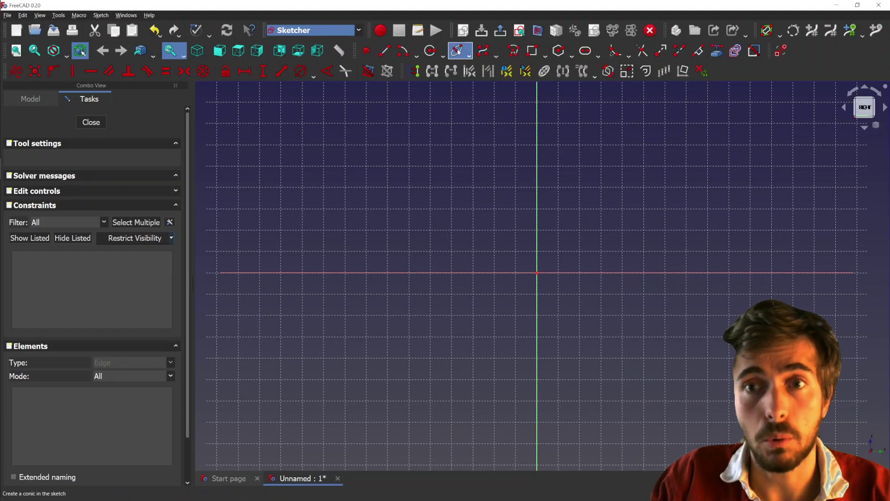
Draw a diagonal slot above the horizontal axis.
left_click(588, 51)
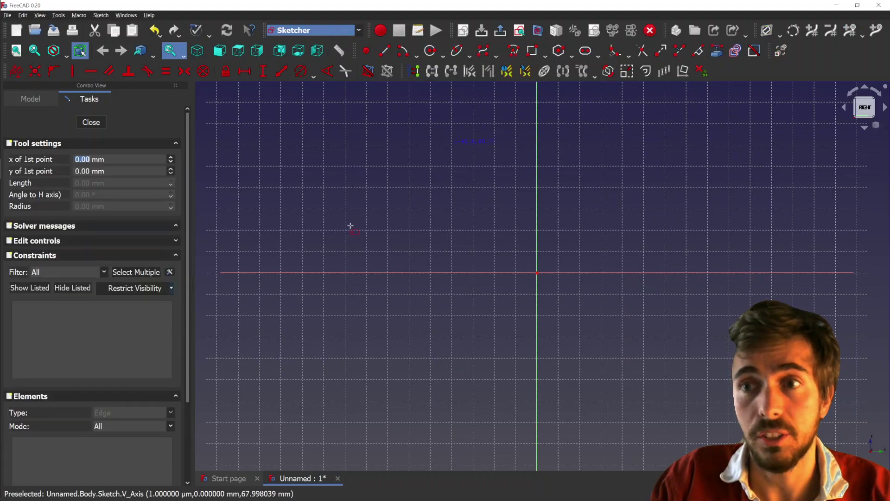
left_click(372, 216)
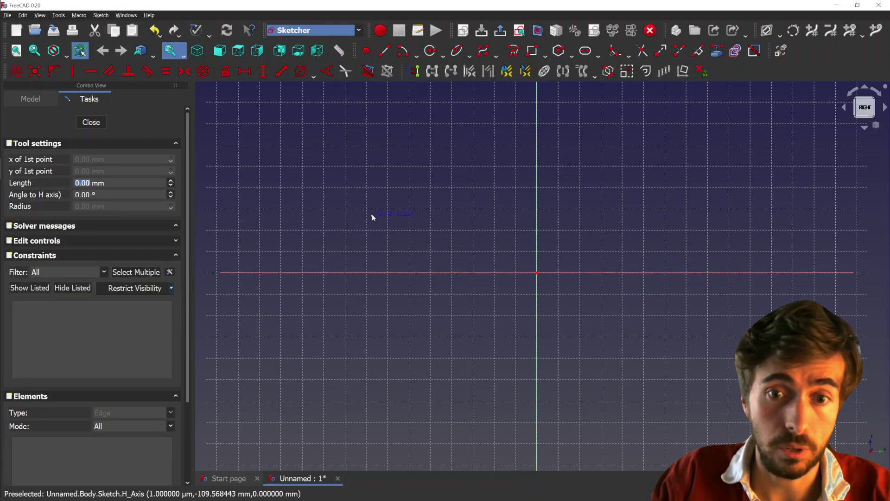
left_click(475, 167)
left_click(488, 182)
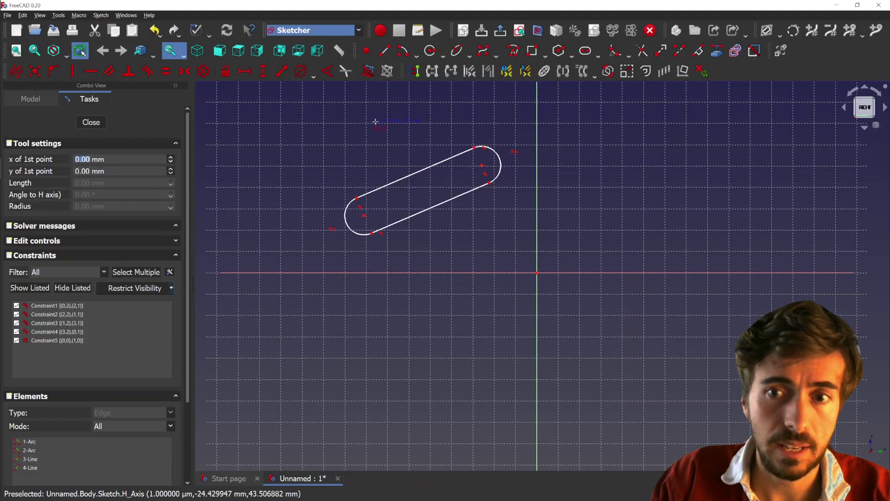
Draw a small rectangle with one corner on the slot's lower right end point.
left_click(535, 51)
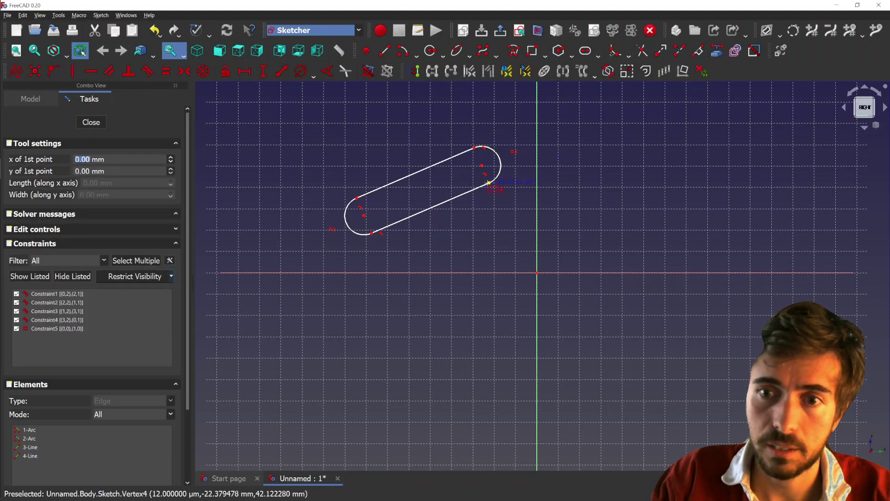
left_click(490, 183)
left_click(524, 235)
right_click(558, 194)
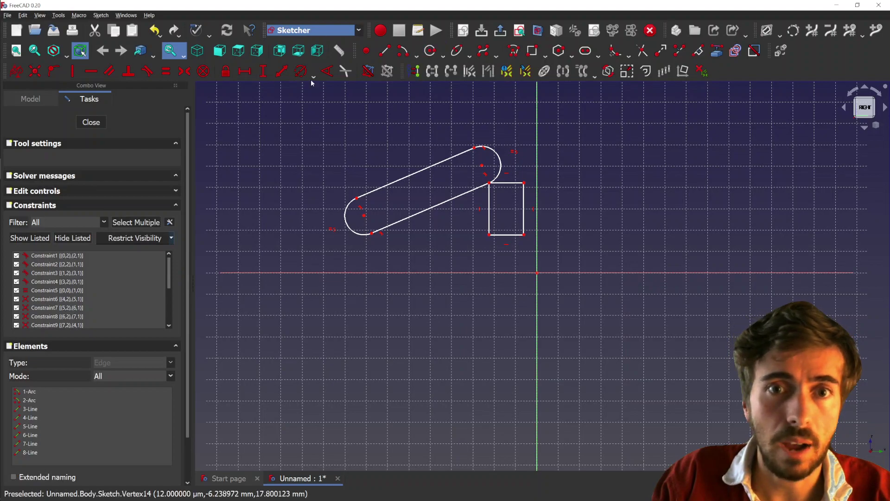
Constrain the slot's upper end arc to a 10 mm radius.
left_click(495, 155)
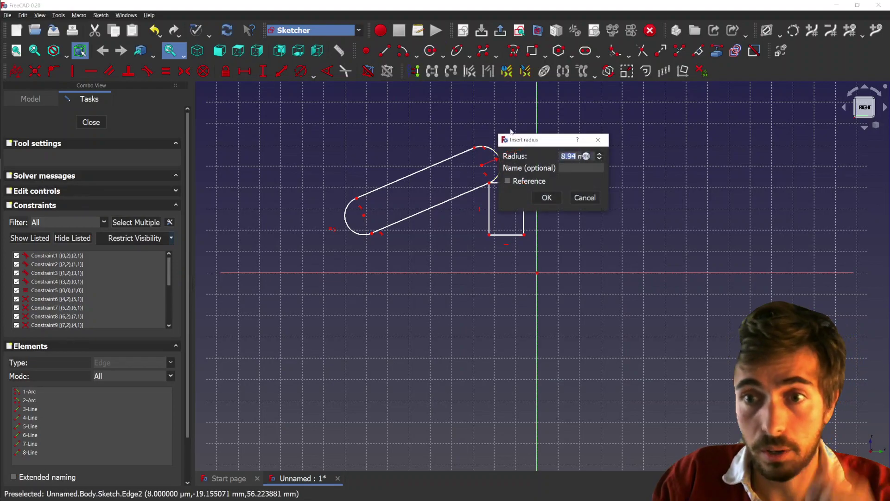
type("10")
left_click(547, 198)
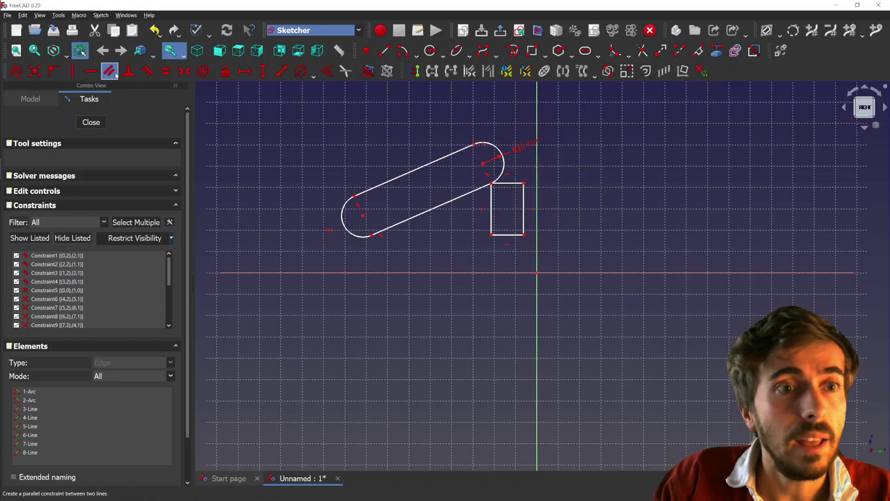
Dimension the slot's upper straight edge to 50 mm length.
left_click(16, 71)
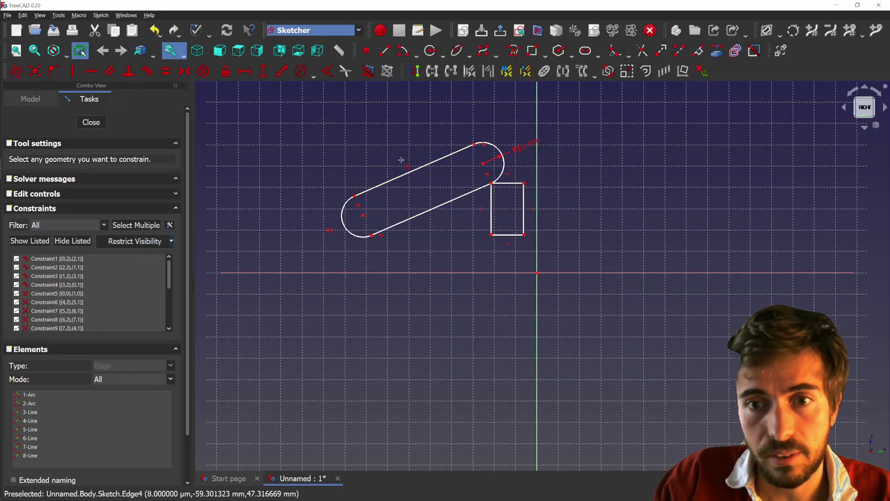
left_click(412, 172)
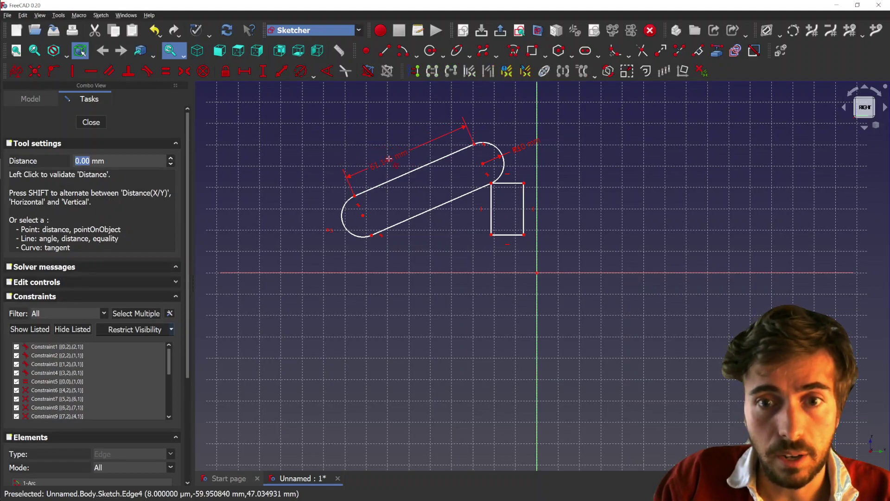
type("50")
key("Return")
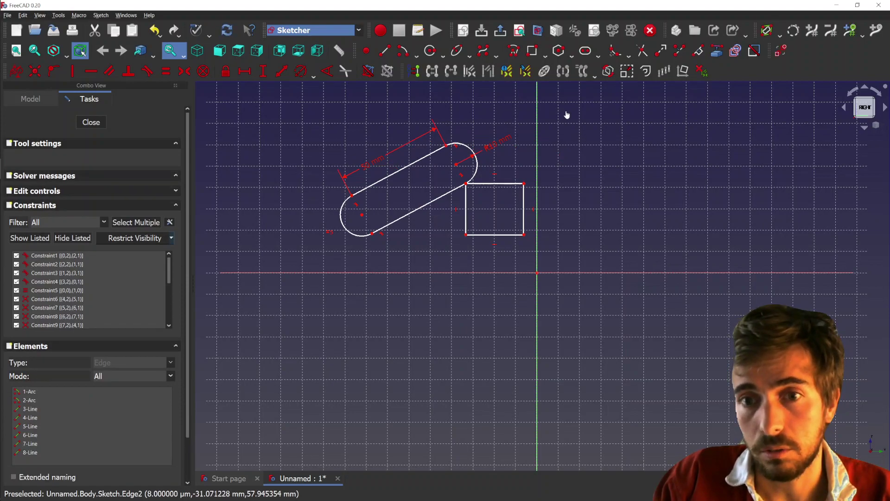
Box-select all the slot and rectangle geometry and start the Scale tool.
left_click_drag(567, 115, 260, 258)
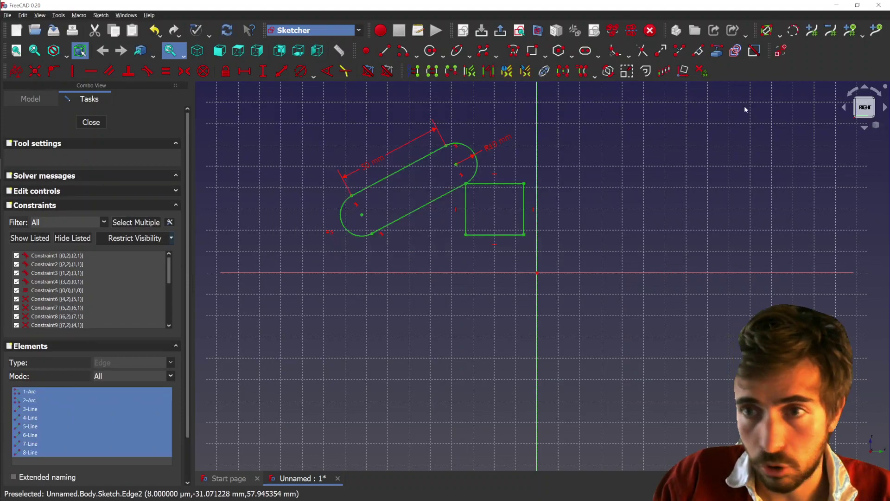
left_click(627, 72)
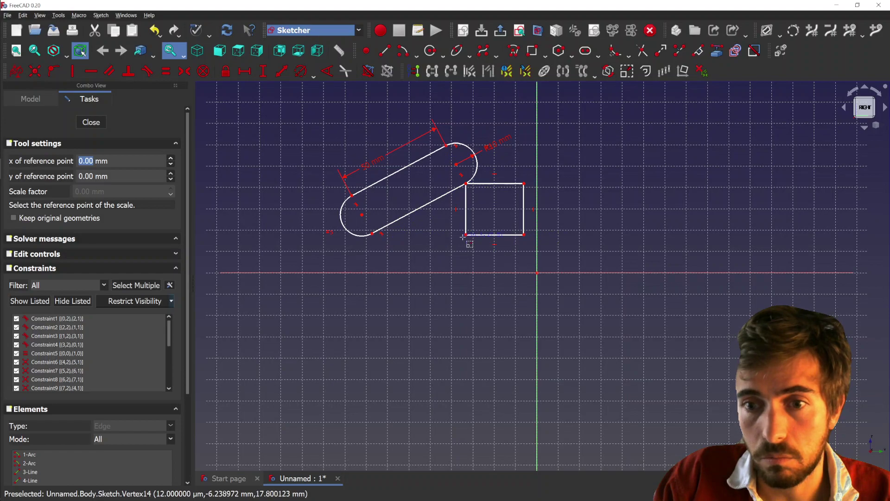
Pick the sketch origin as the scale reference point.
left_click(537, 272)
left_click(537, 274)
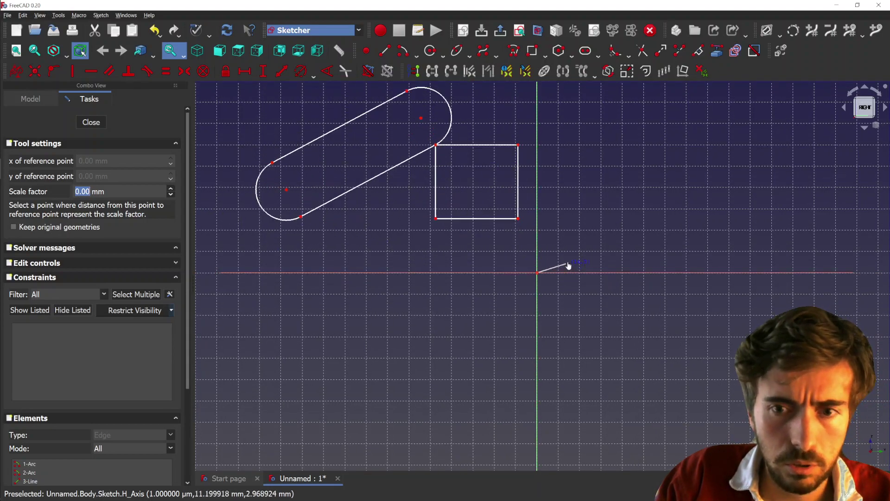
Commit the enlarged scale and move the 75.34 mm length dimension farther from the slot.
left_click(568, 266)
scroll(537, 368, "down", 2)
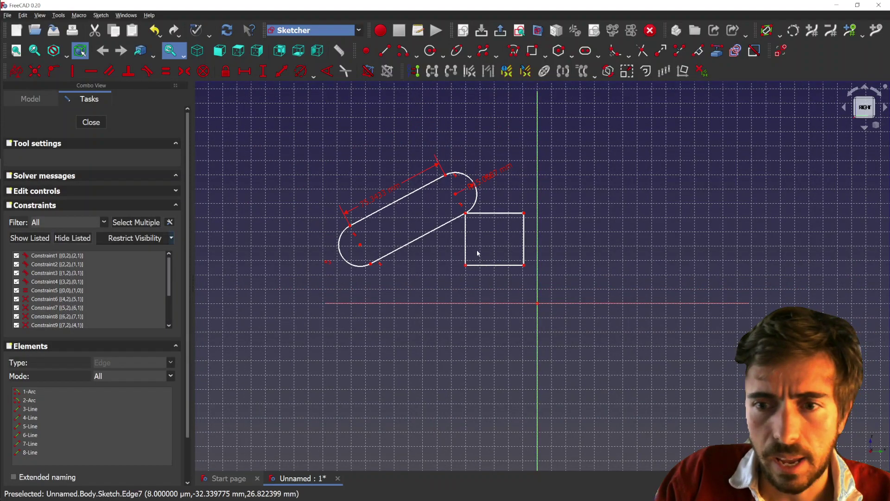
scroll(476, 239, "up", 2)
scroll(325, 160, "up", 1)
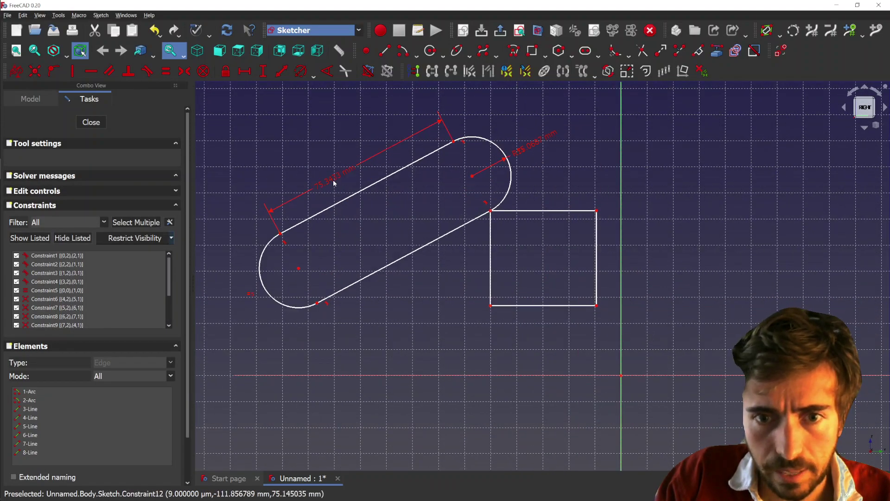
left_click_drag(336, 191, 312, 176)
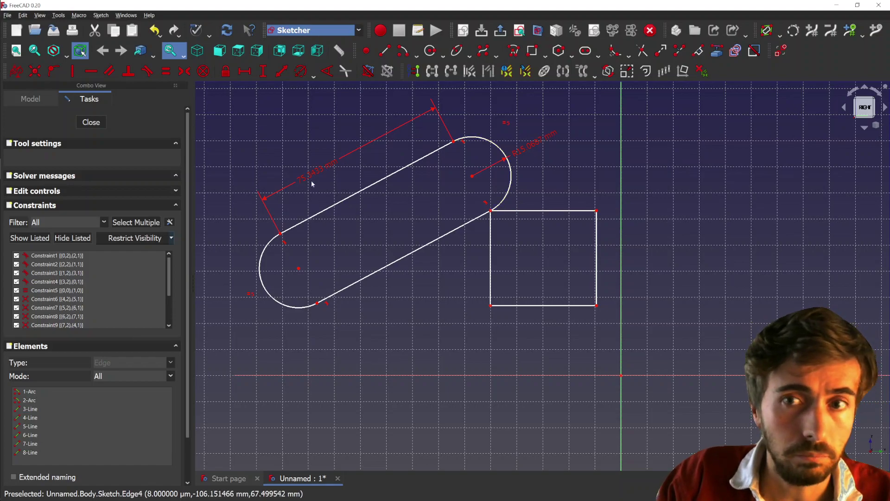
scroll(310, 179, "down", 1)
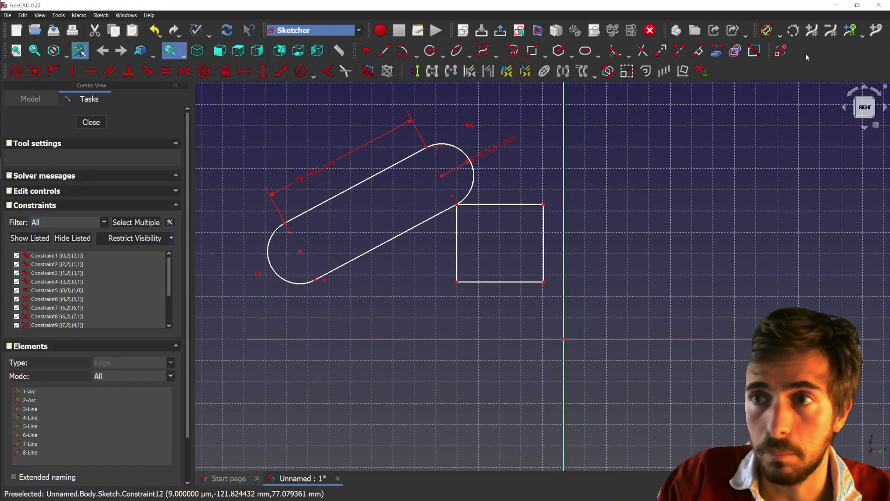
Draw an ellipse centred below the horizontal axis.
left_click(456, 50)
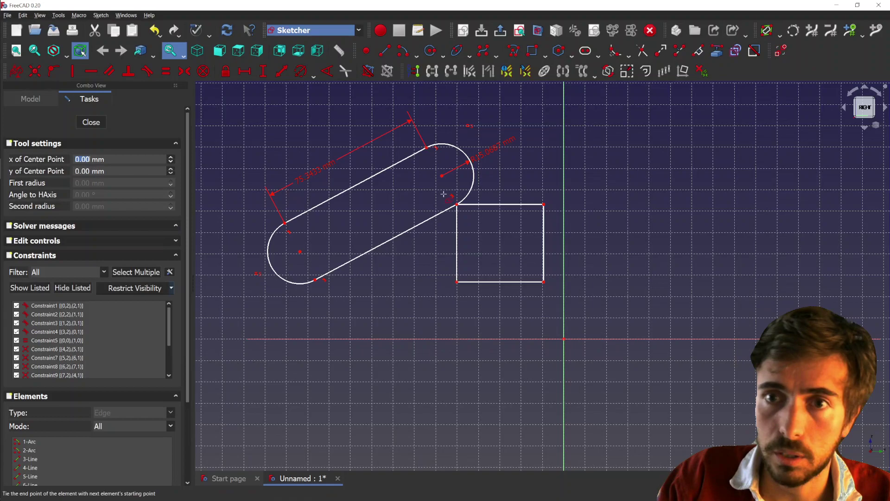
scroll(444, 194, "down", 2)
scroll(439, 341, "up", 2)
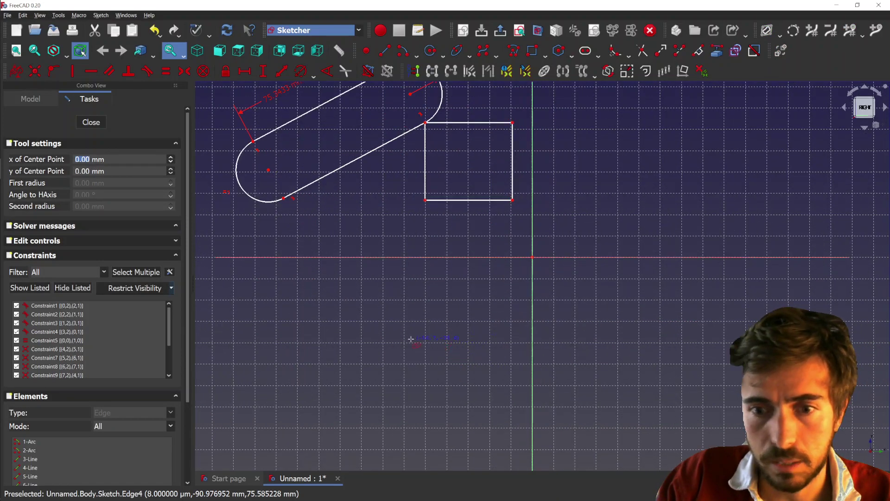
left_click(410, 339)
left_click(477, 315)
left_click(466, 283)
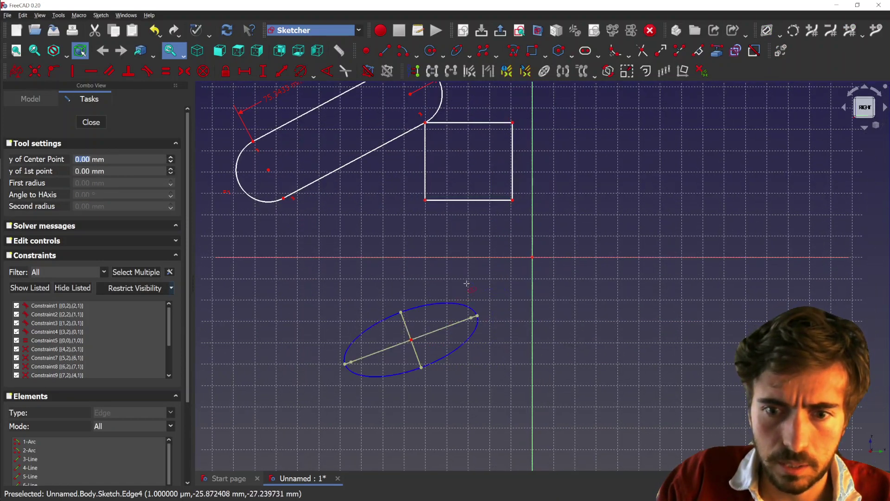
right_click(505, 299)
Scale the ellipse up from an ellipse vertex until it reaches the rectangle's lower edge.
left_click(471, 307)
scroll(586, 185, "down", 1)
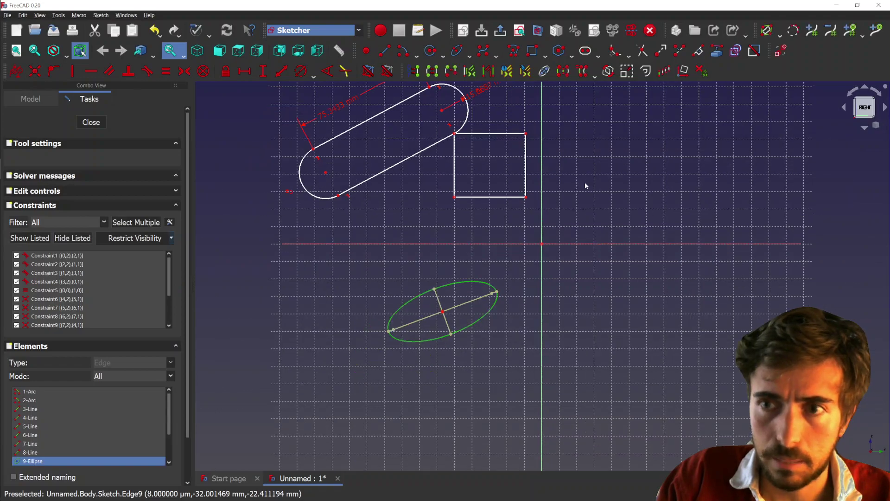
left_click(627, 71)
scroll(464, 352, "up", 1)
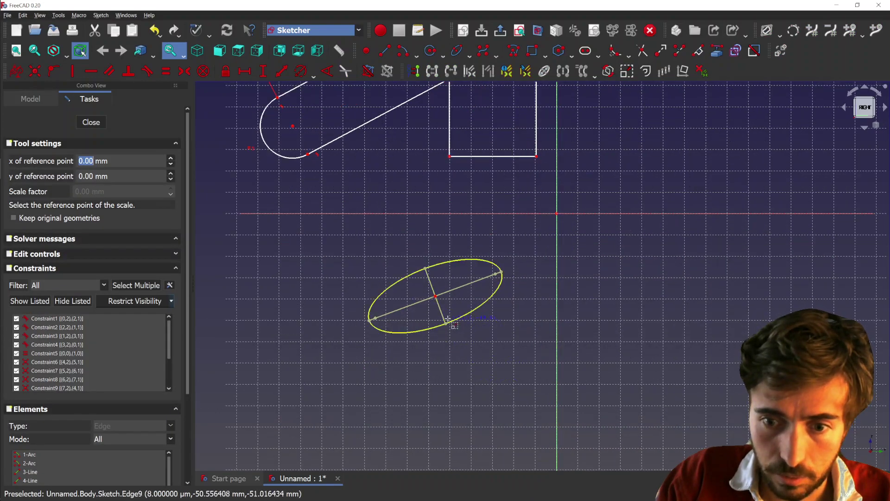
left_click(447, 324)
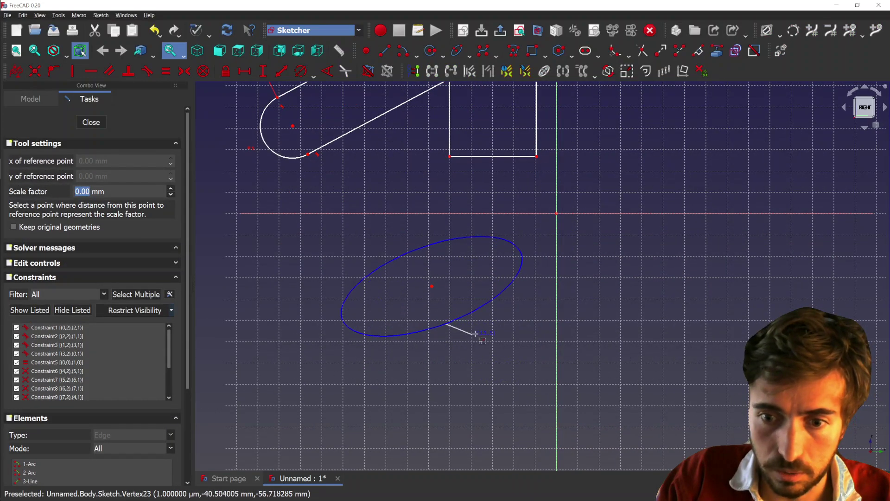
left_click(500, 333)
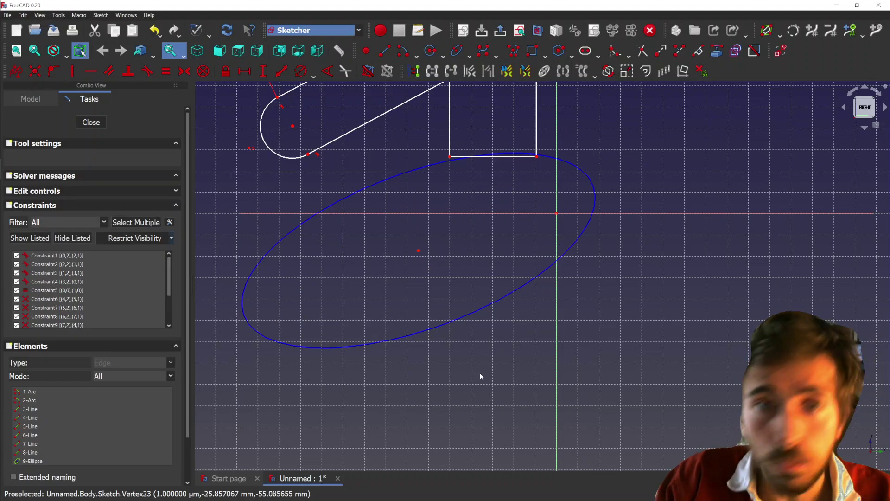
right_click(497, 352)
left_click(698, 116)
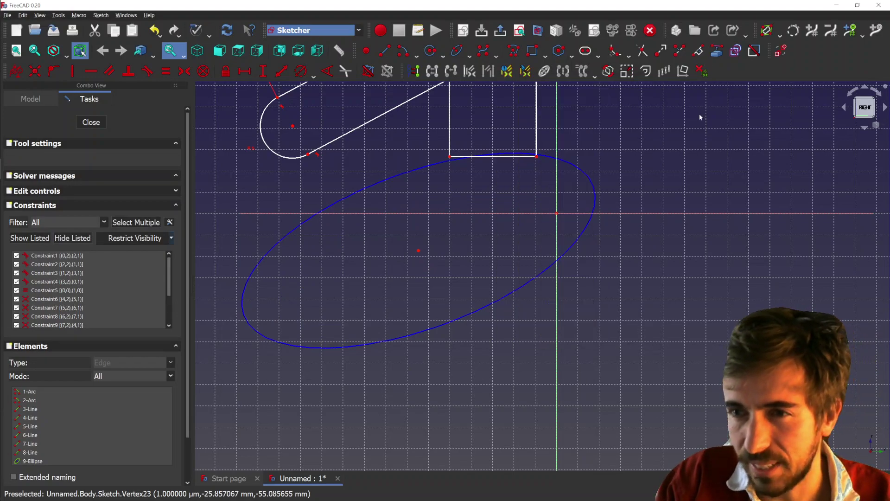